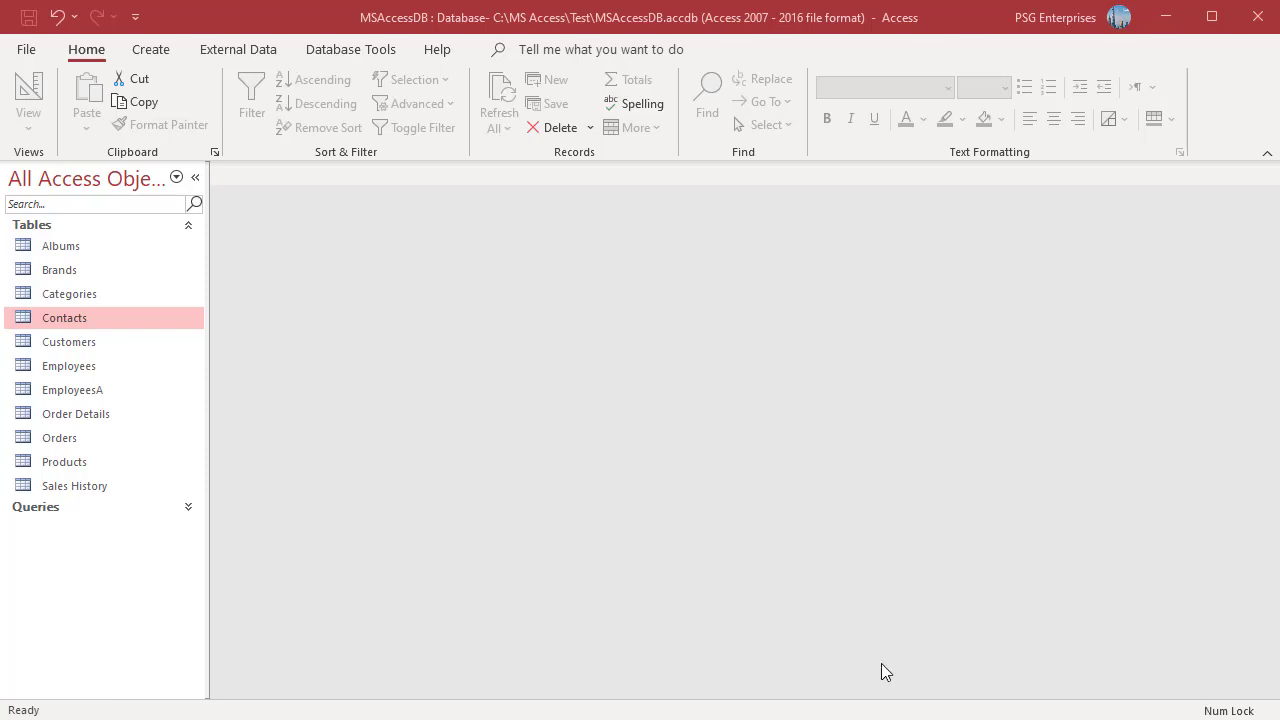
Step: Create a new crosstab query in design view based on the Employees table
click(157, 55)
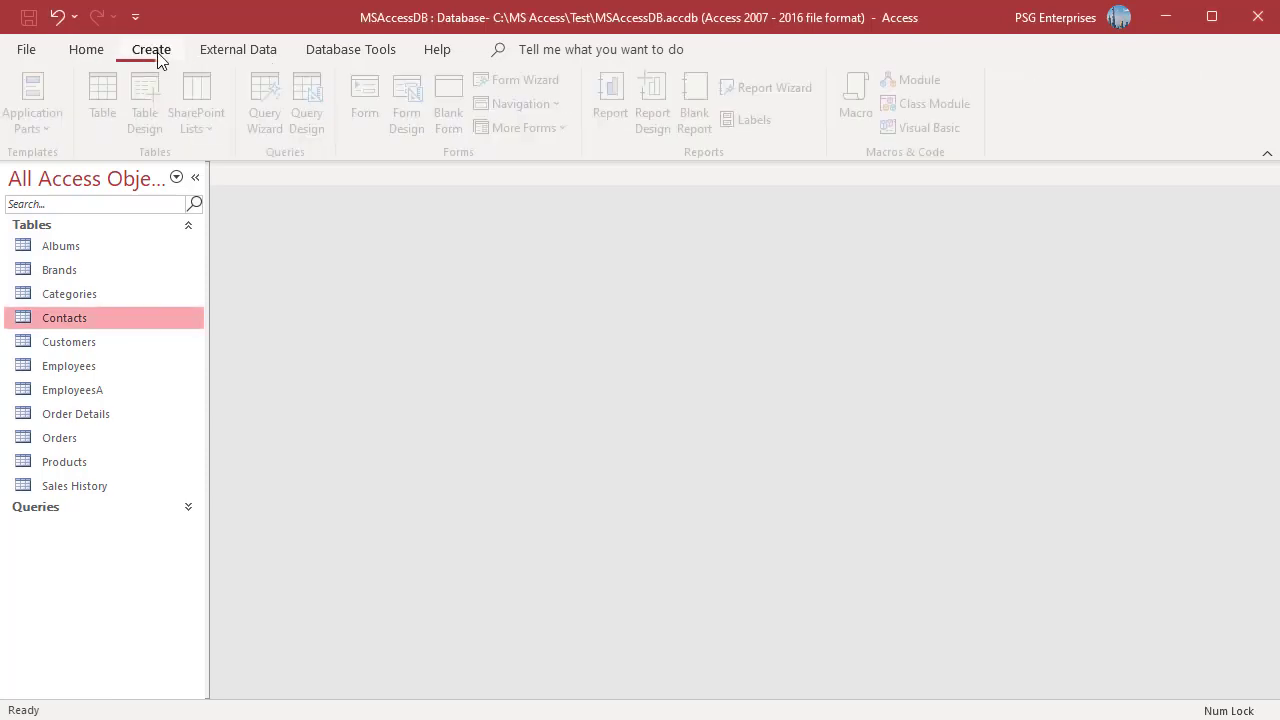
click(316, 122)
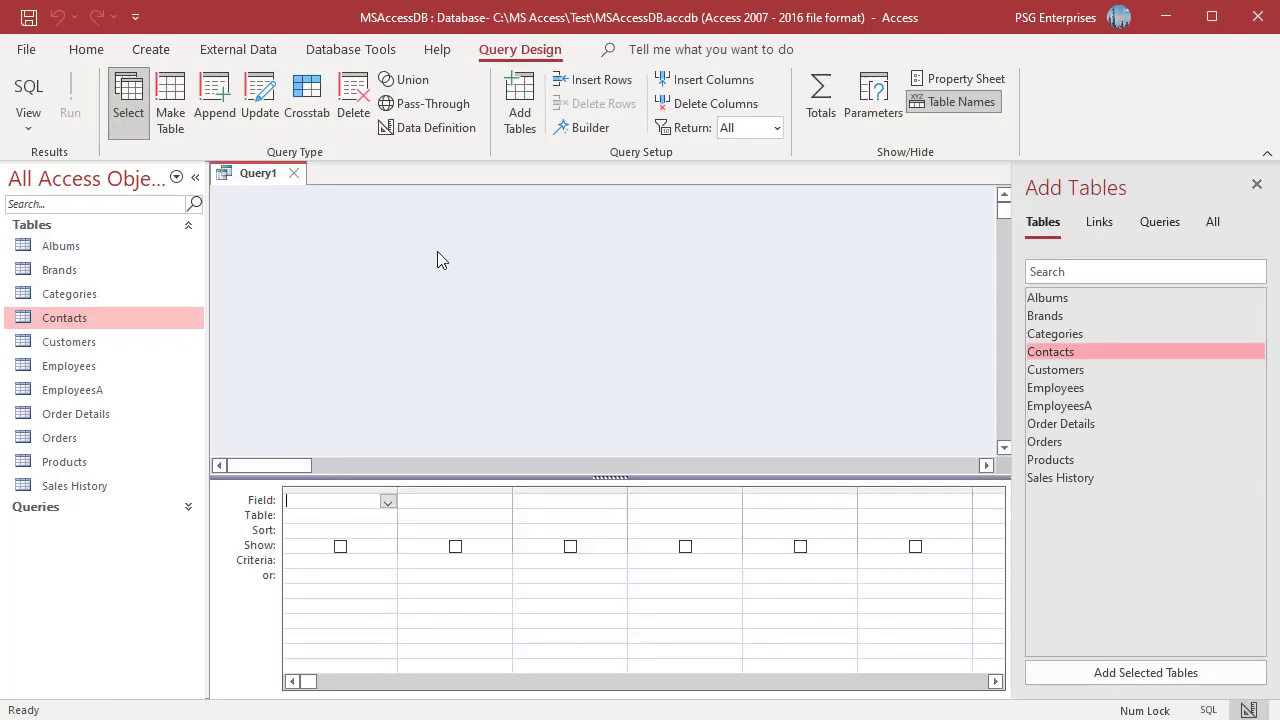
click(306, 100)
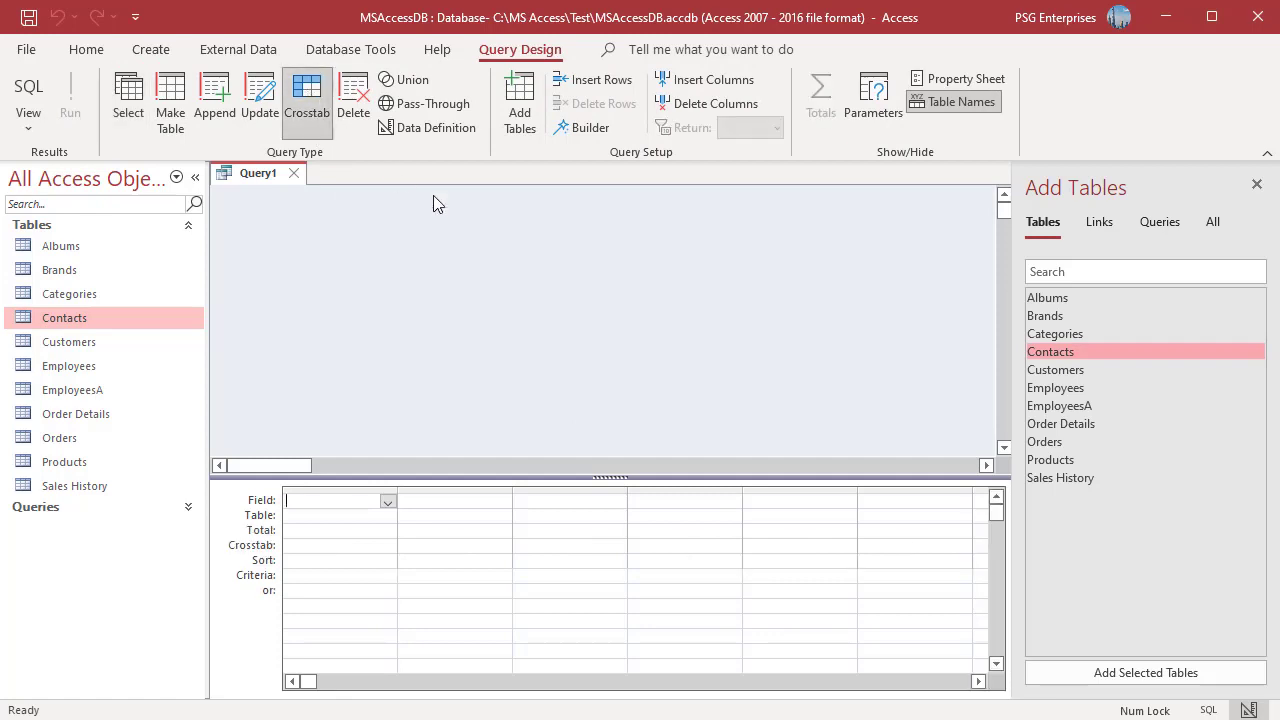
double_click(1053, 390)
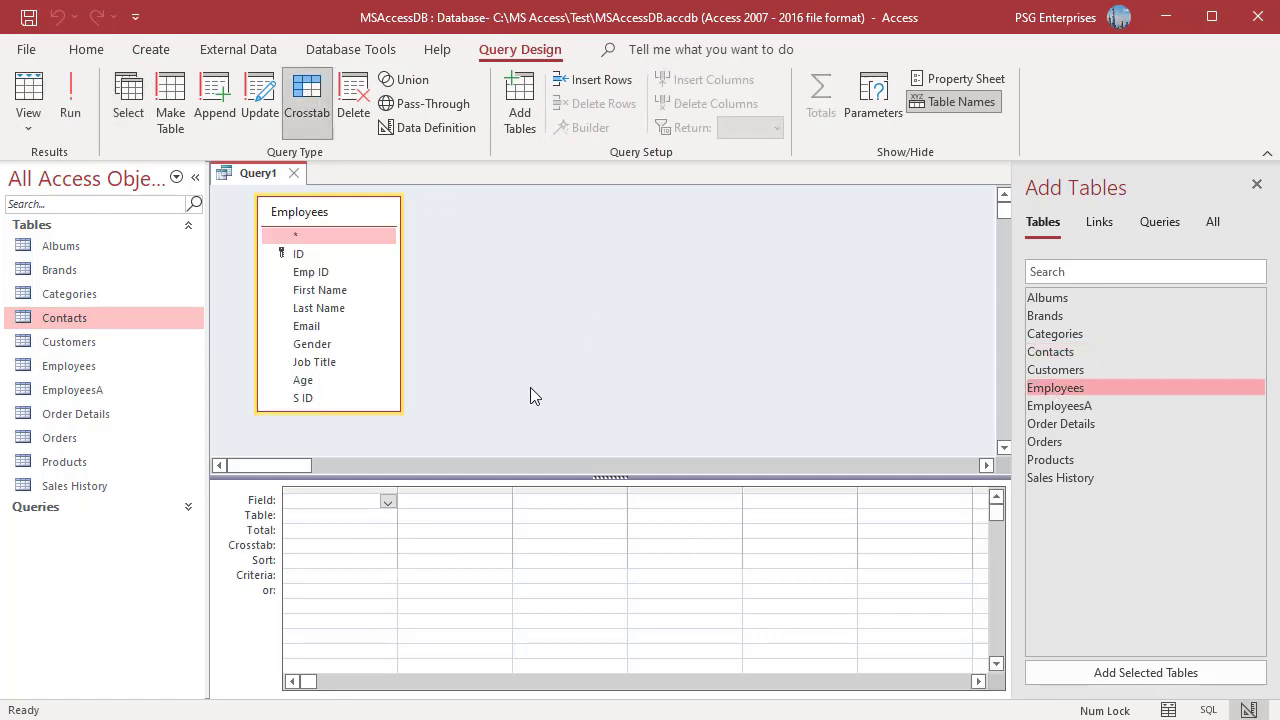
Step: Add Job Title as a Row Heading with the alternative criteria "Manager", "Sr Manager", "Engineer", "Jr Engineer", "Sr Engineer" and "Trainee"
double_click(314, 366)
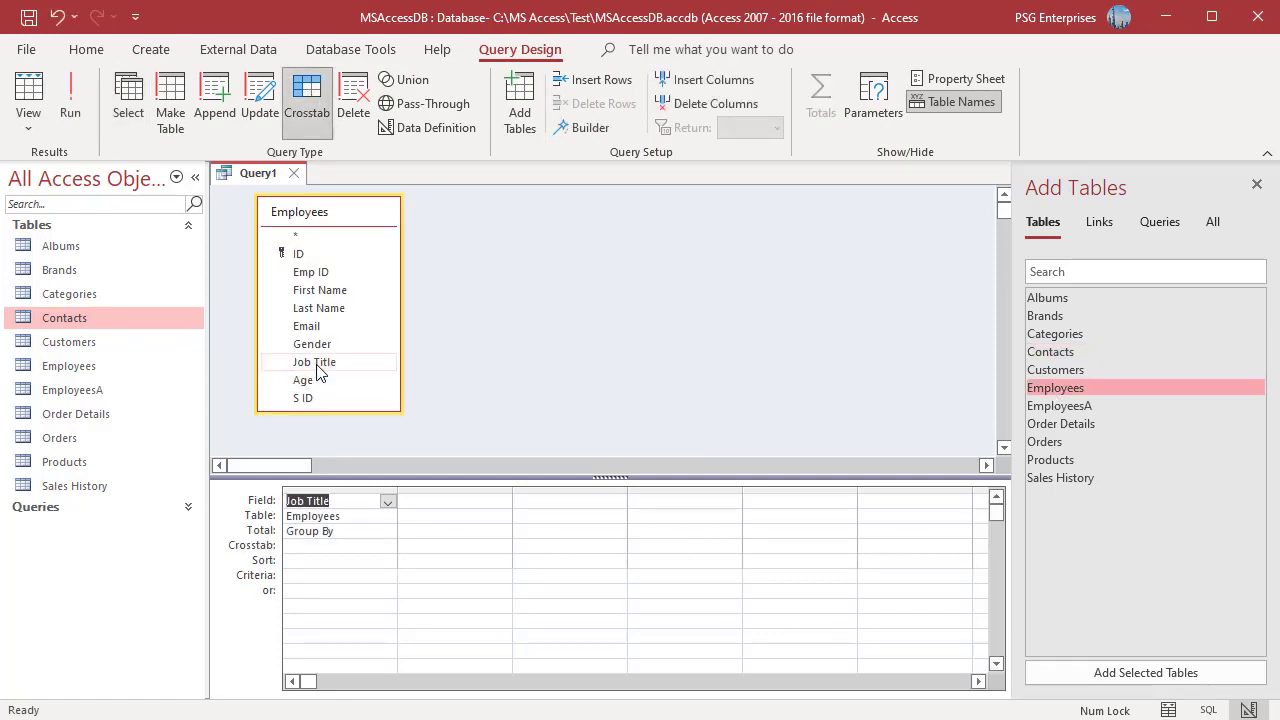
click(340, 545)
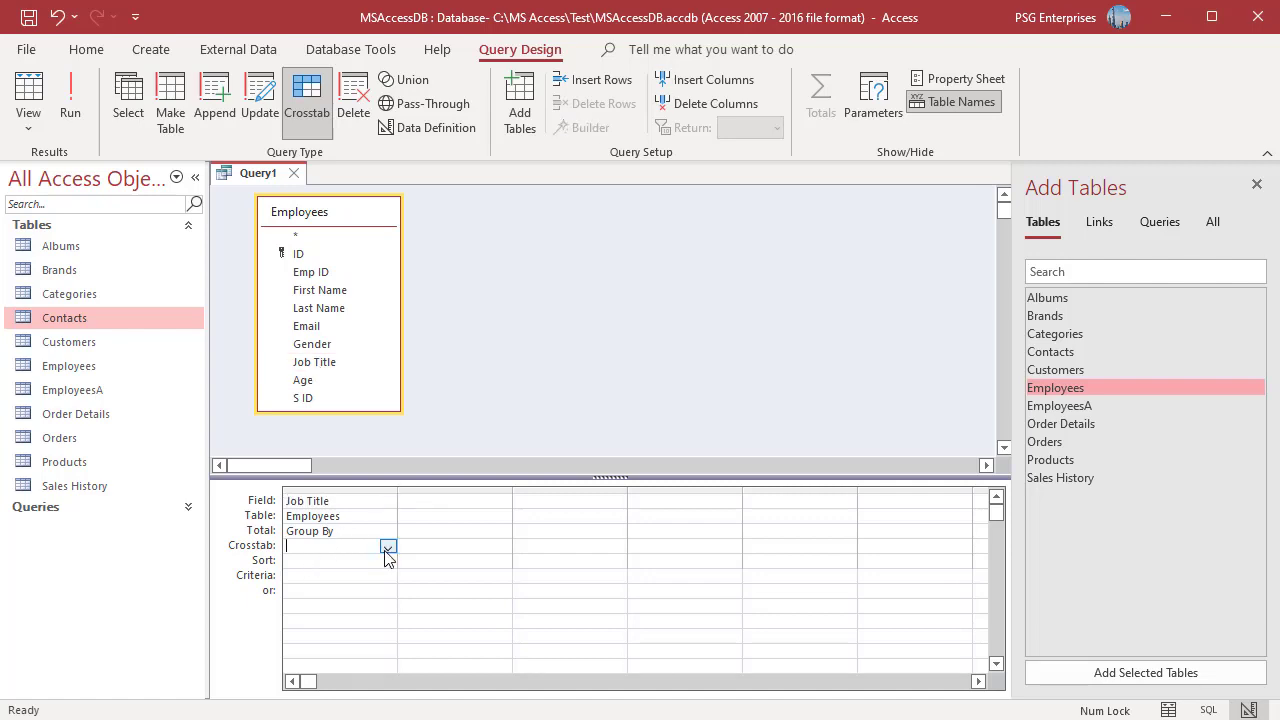
click(387, 546)
click(361, 562)
click(309, 574)
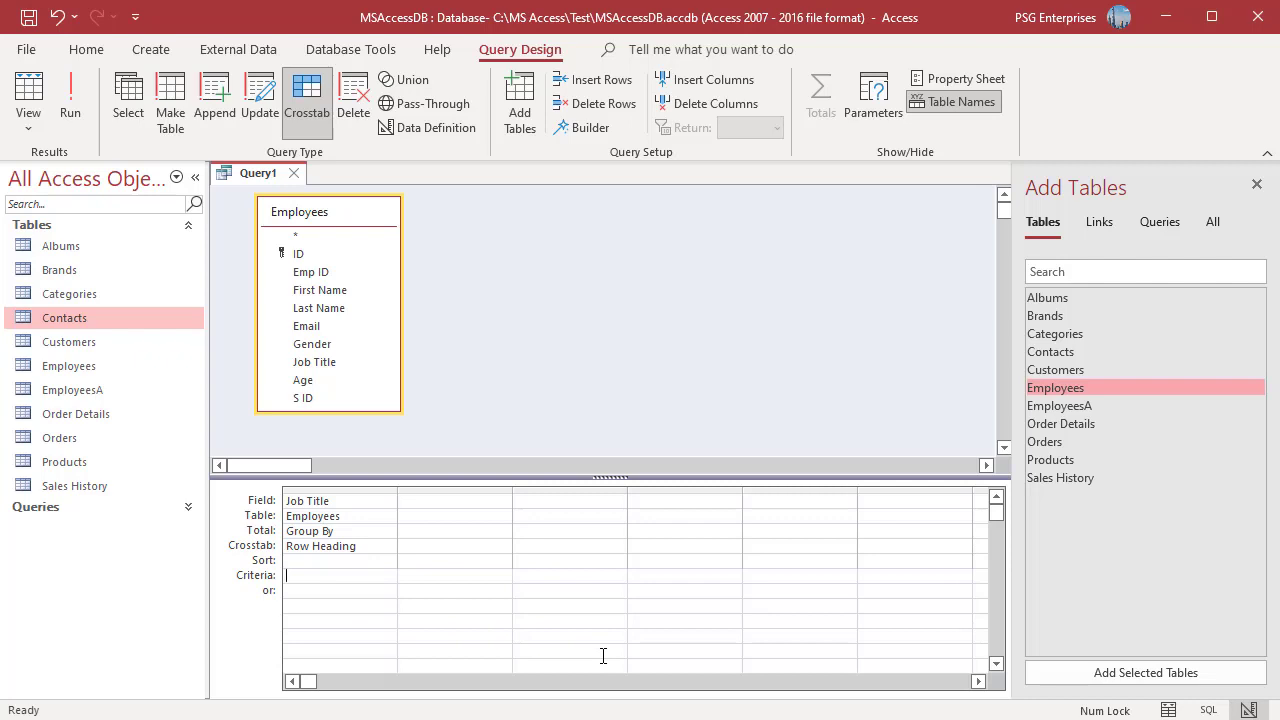
text("Manager" "Sr Manager" "Engineer" "Jr Engineer" "Sr Engineer" "Trainee")
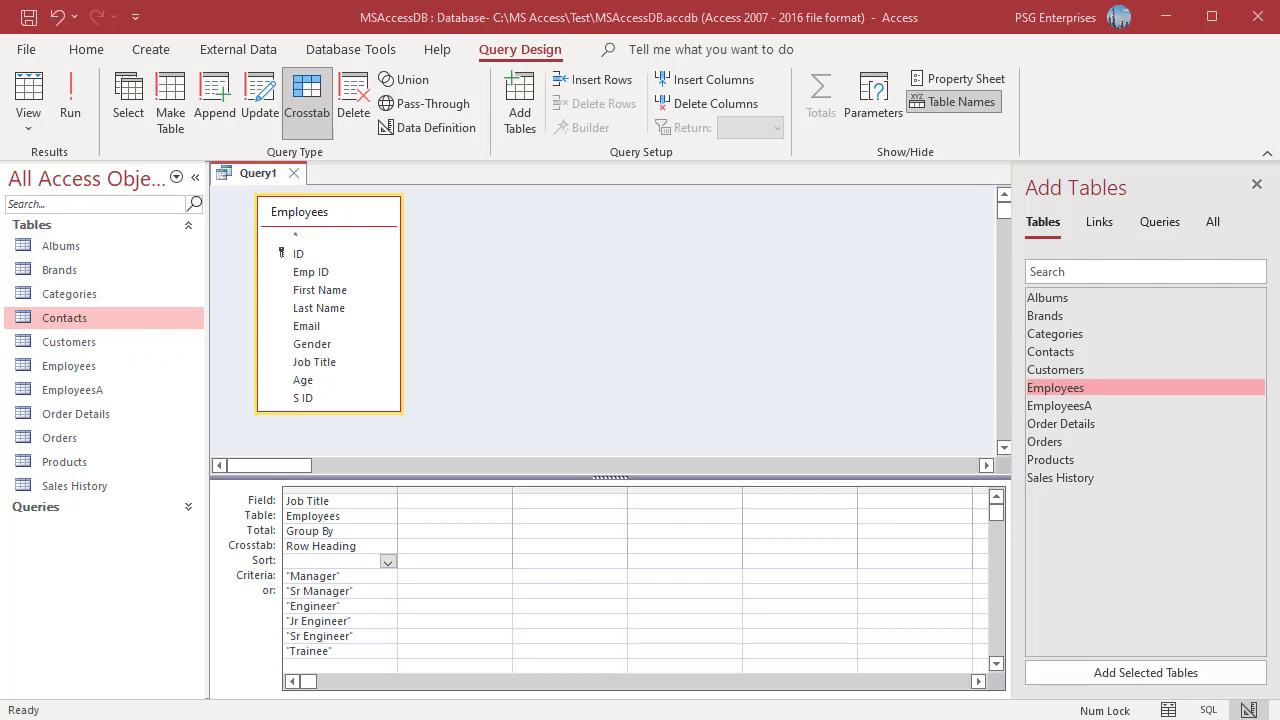
Step: Add an Age Range field with nested IIf tests [Age]<21, <31, <41, <51, <61, <71, returning "0 - 21 Yrs", "21 - 30 Yrs" and so on to "70+ Yrs"
right_click(446, 503)
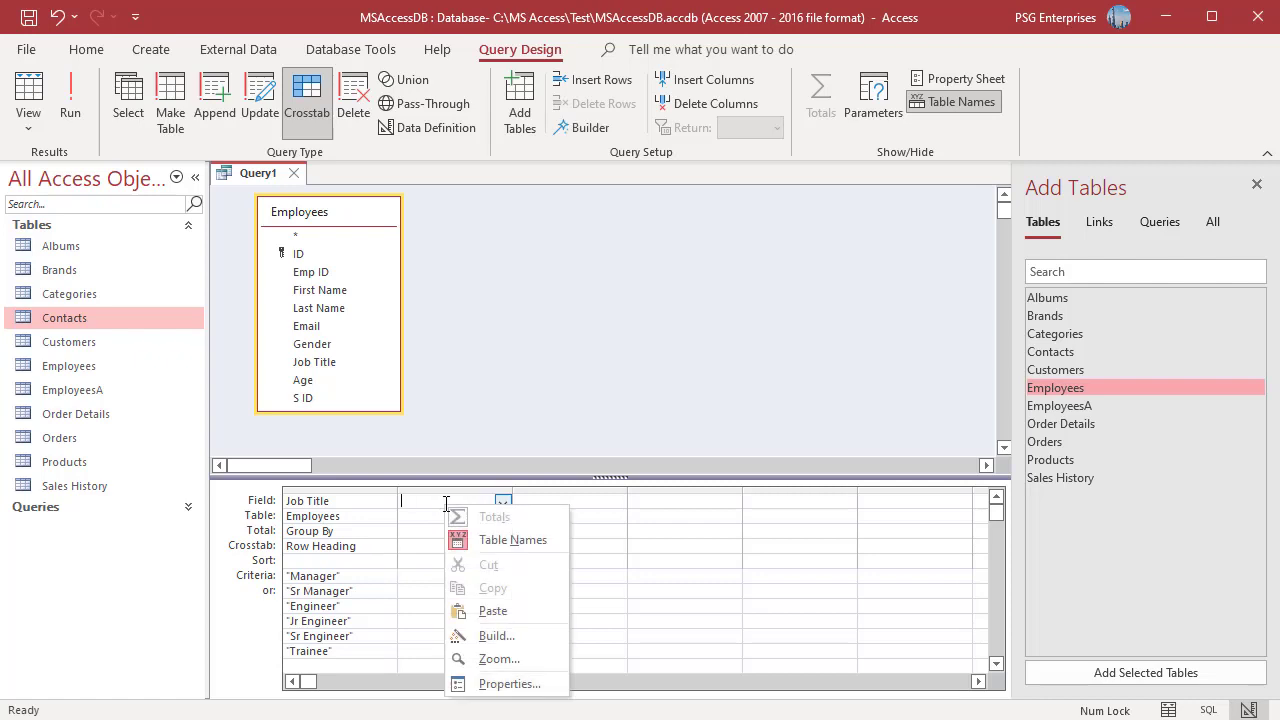
click(496, 659)
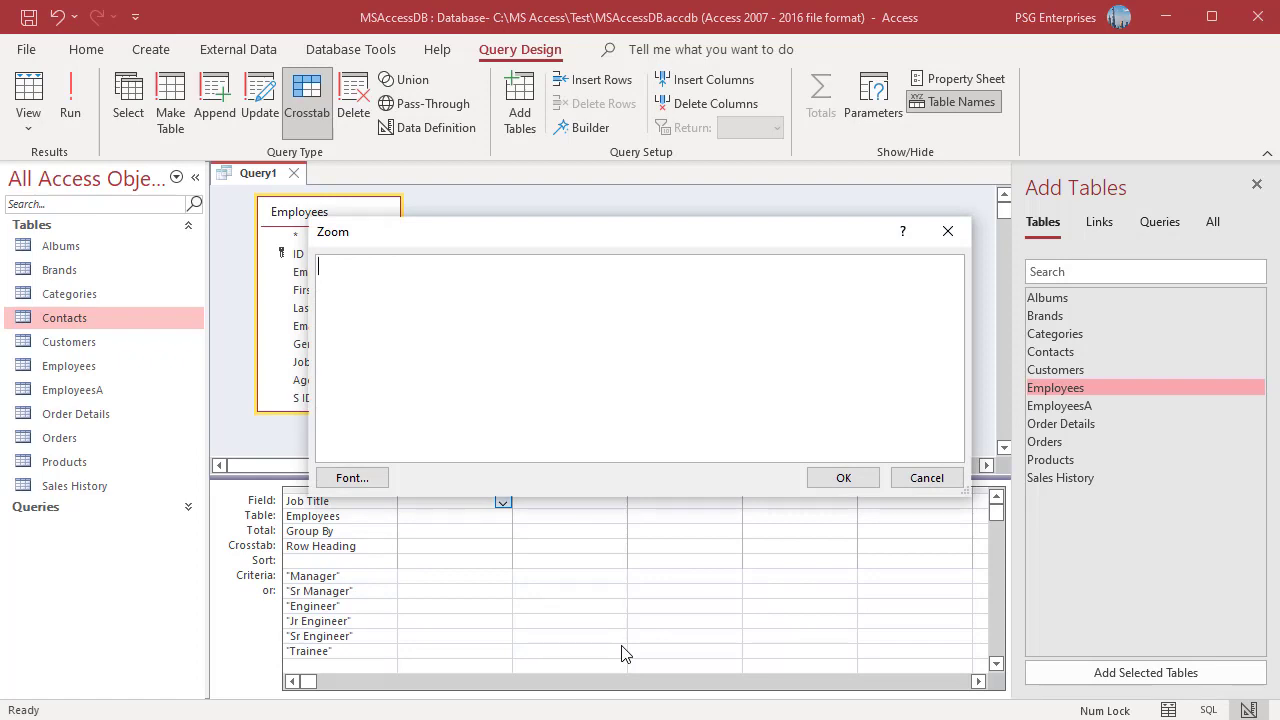
text(Age Range : IIF())
click(412, 266)
text([Age]<21, )
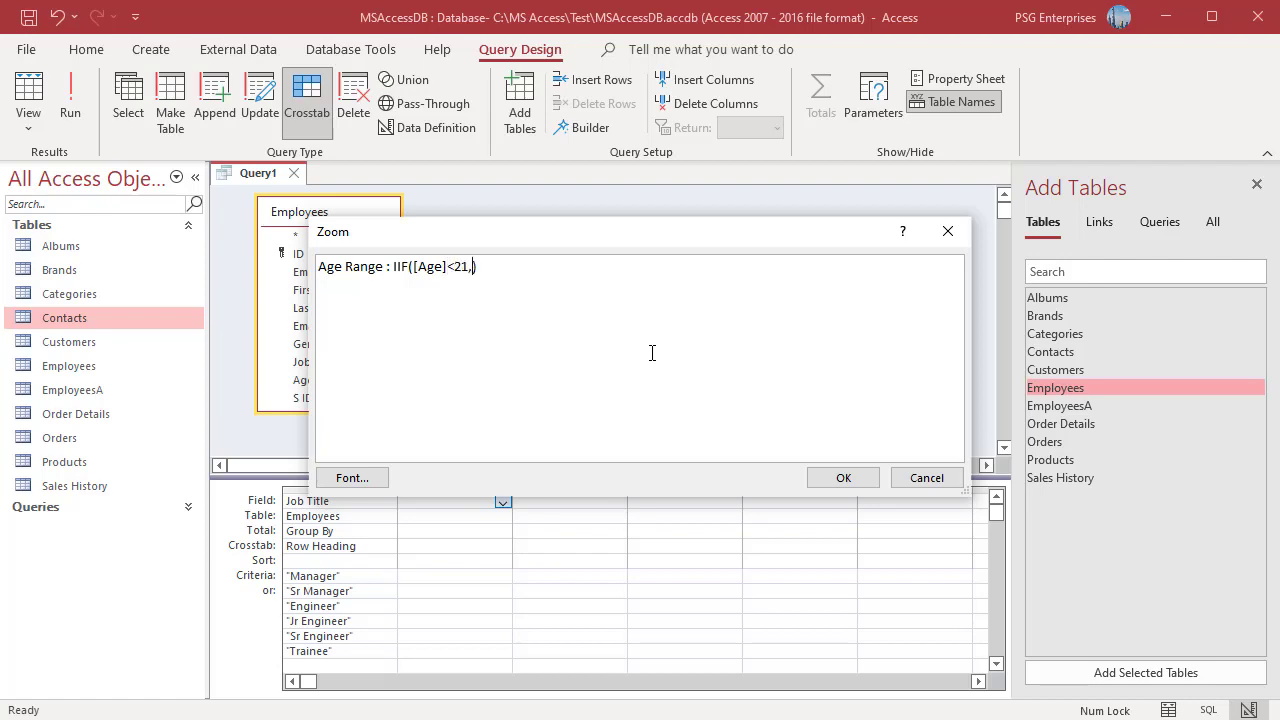
text(")
text(0 - )
text(20)
text(")
text(,)
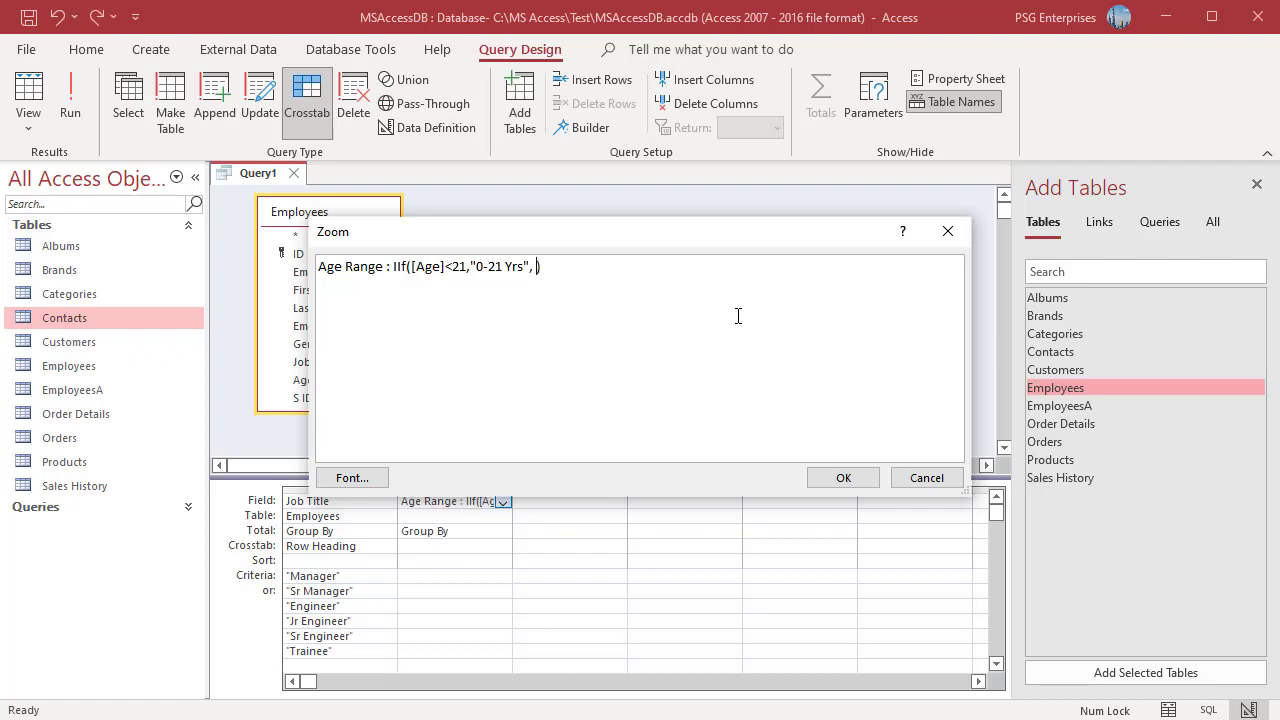
text(IIF())
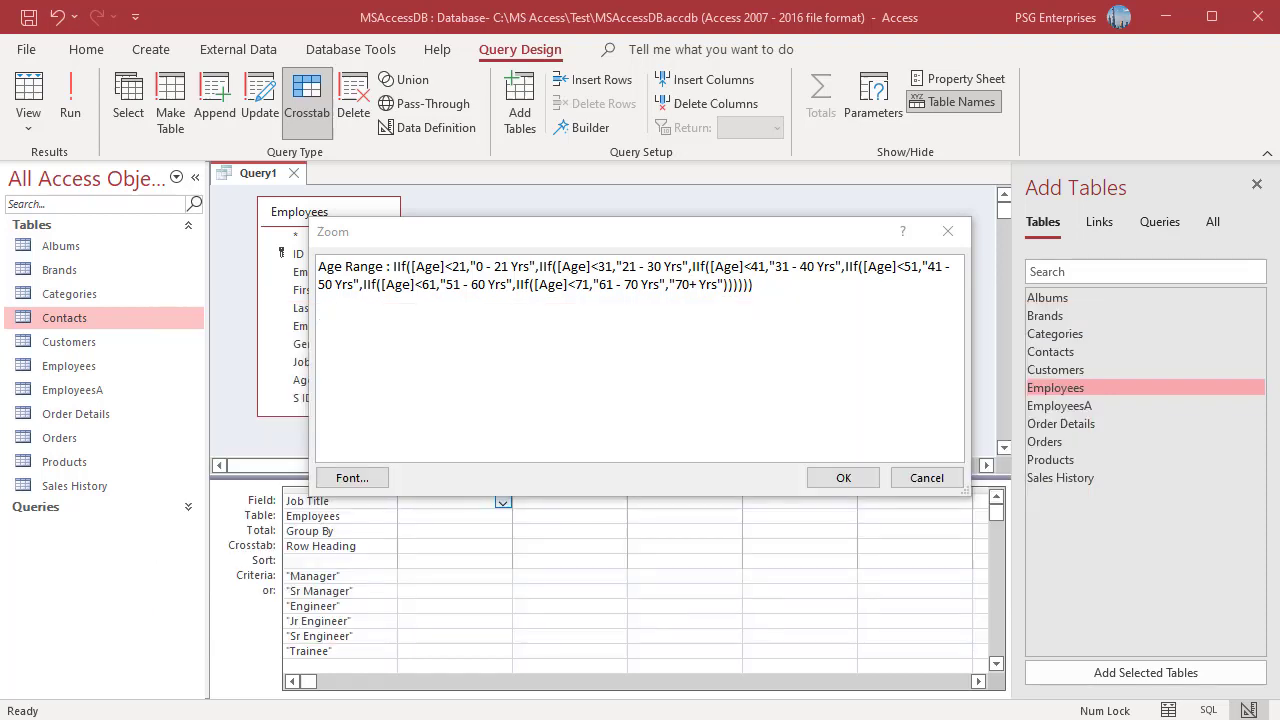
click(843, 478)
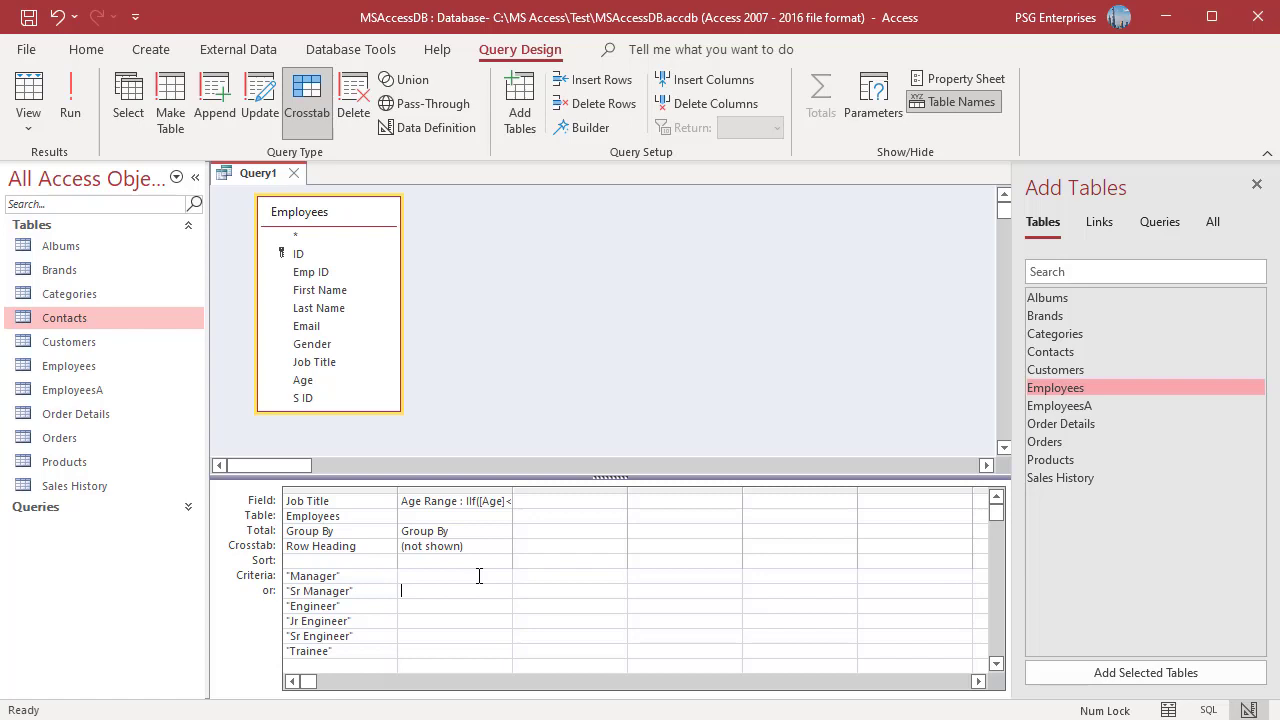
Step: Set the Age Range field's crosstab role to Column Heading
click(503, 546)
click(503, 546)
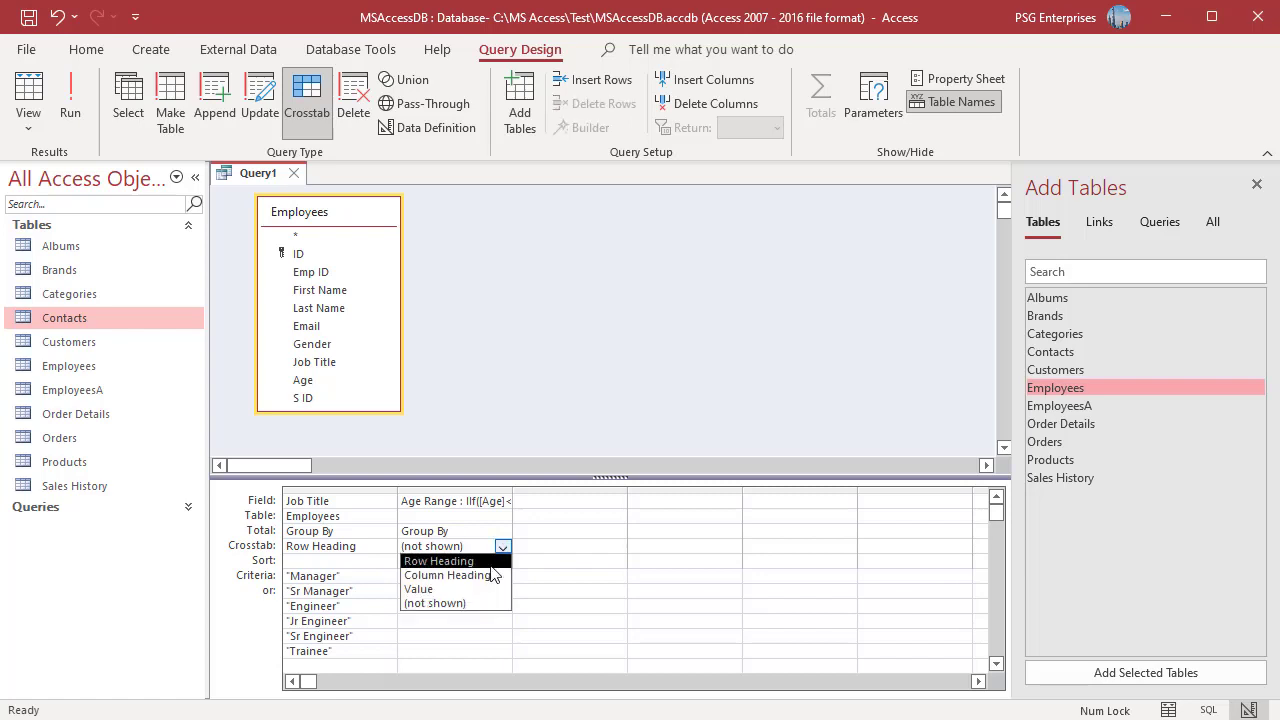
click(460, 570)
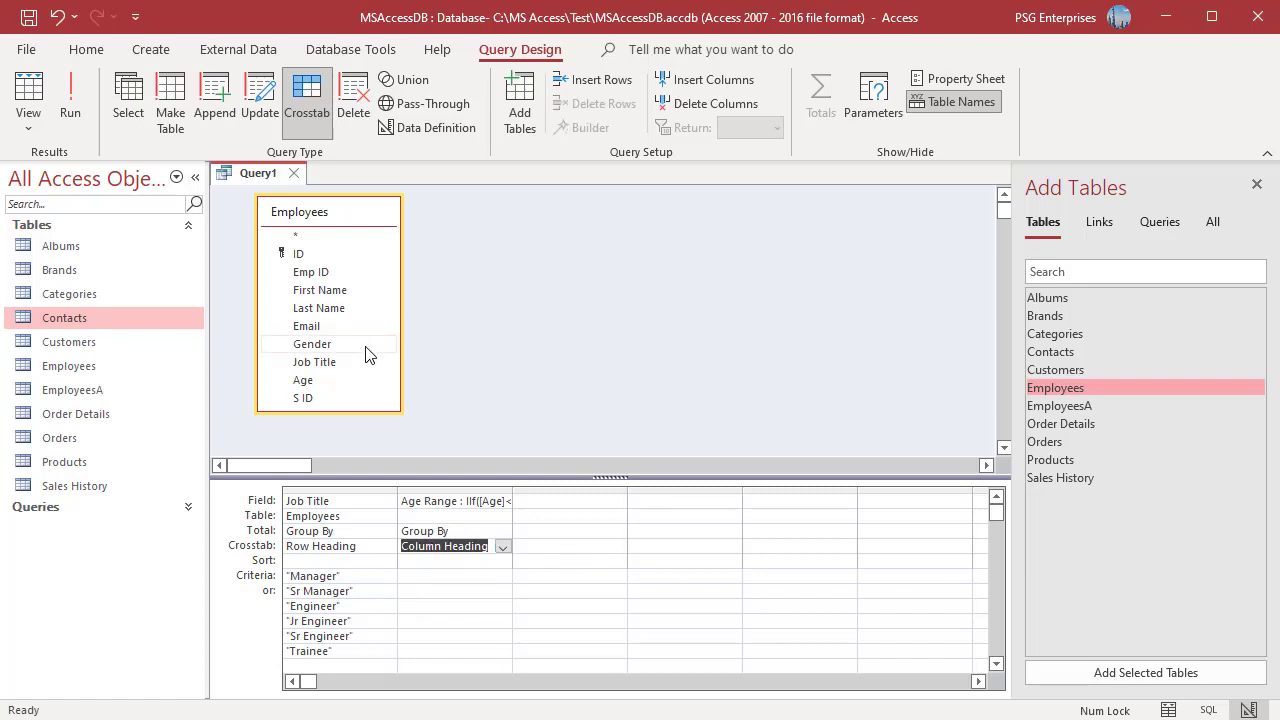
Step: Add Job Title a second time as the crosstab Value with the Count total, and run the query
double_click(335, 368)
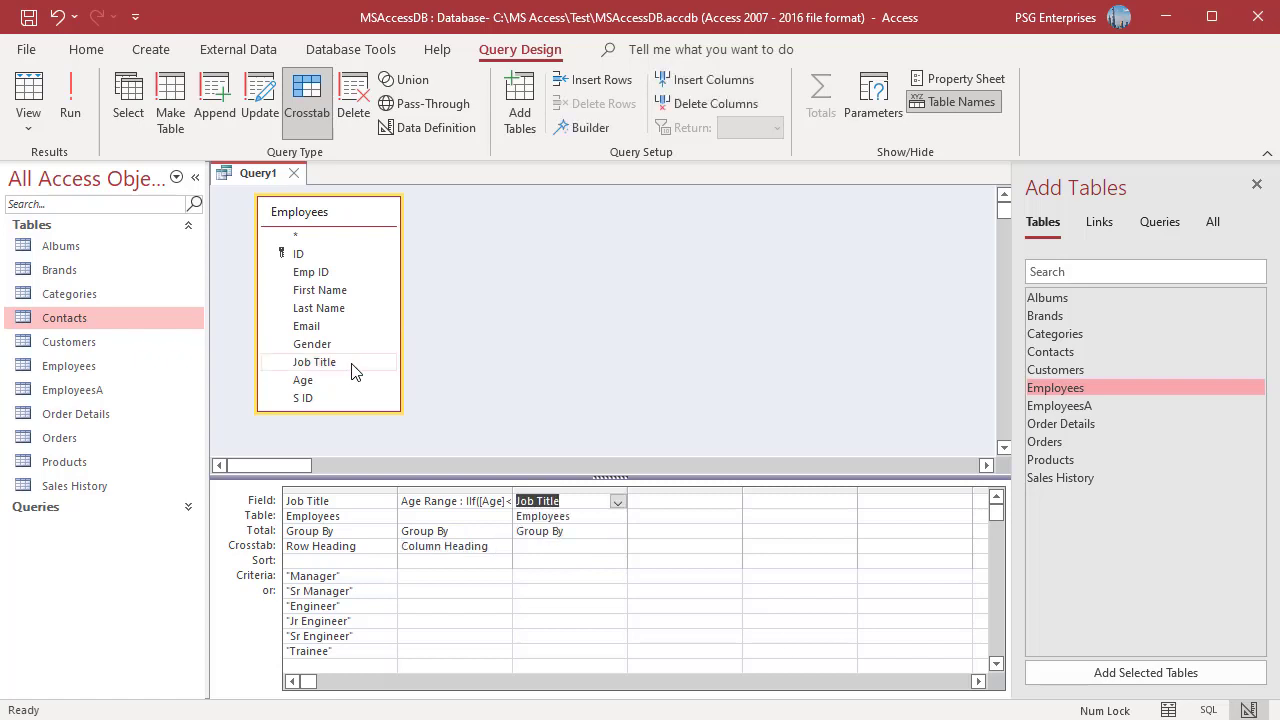
click(617, 531)
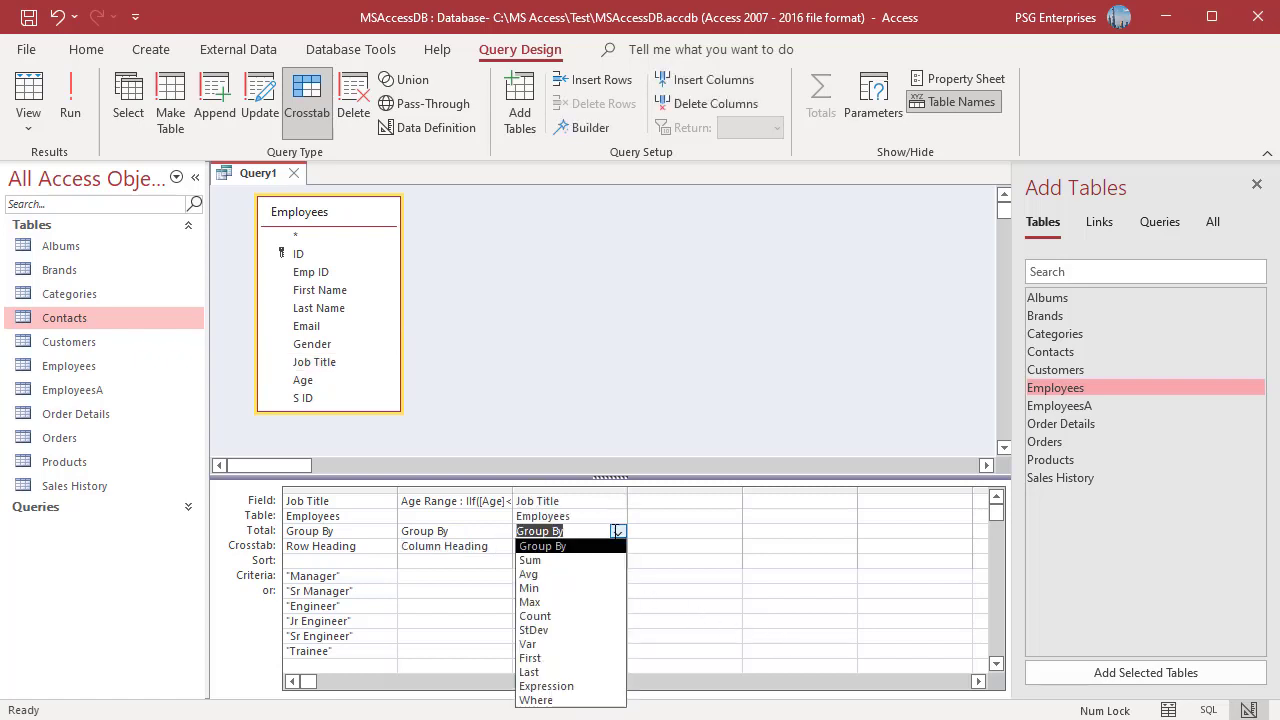
click(566, 615)
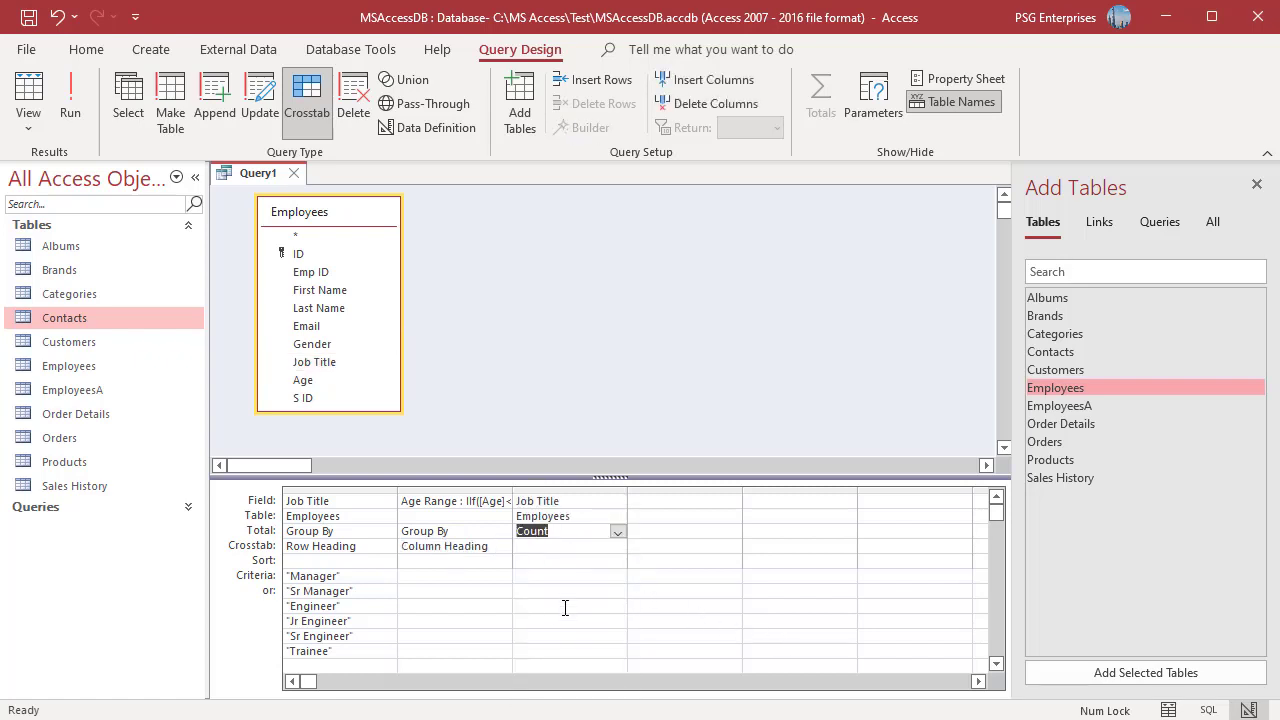
click(601, 550)
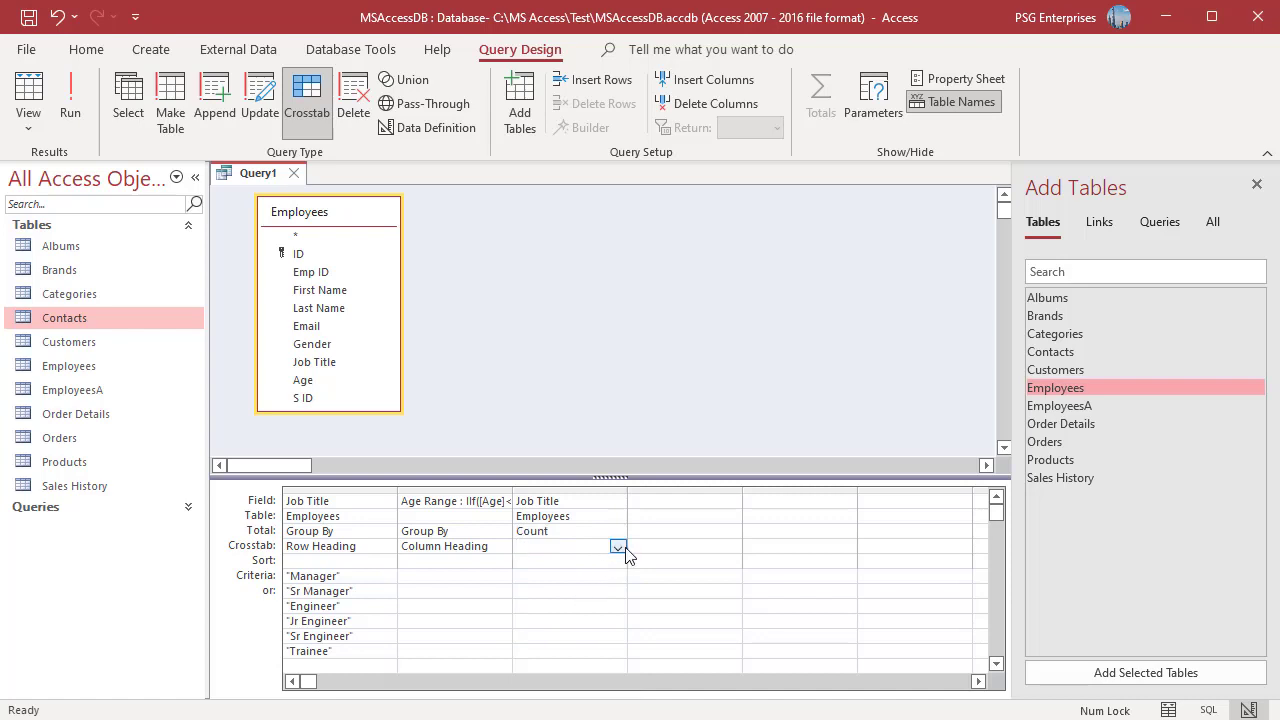
click(617, 548)
click(550, 589)
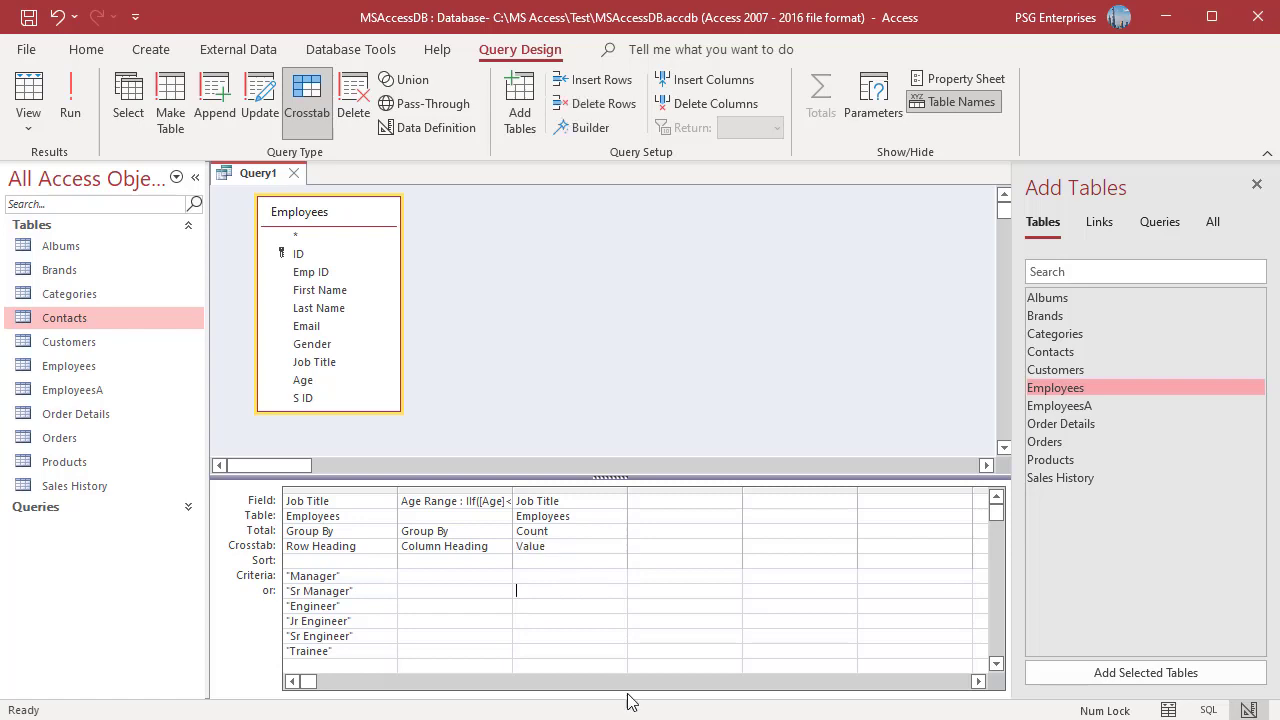
click(69, 105)
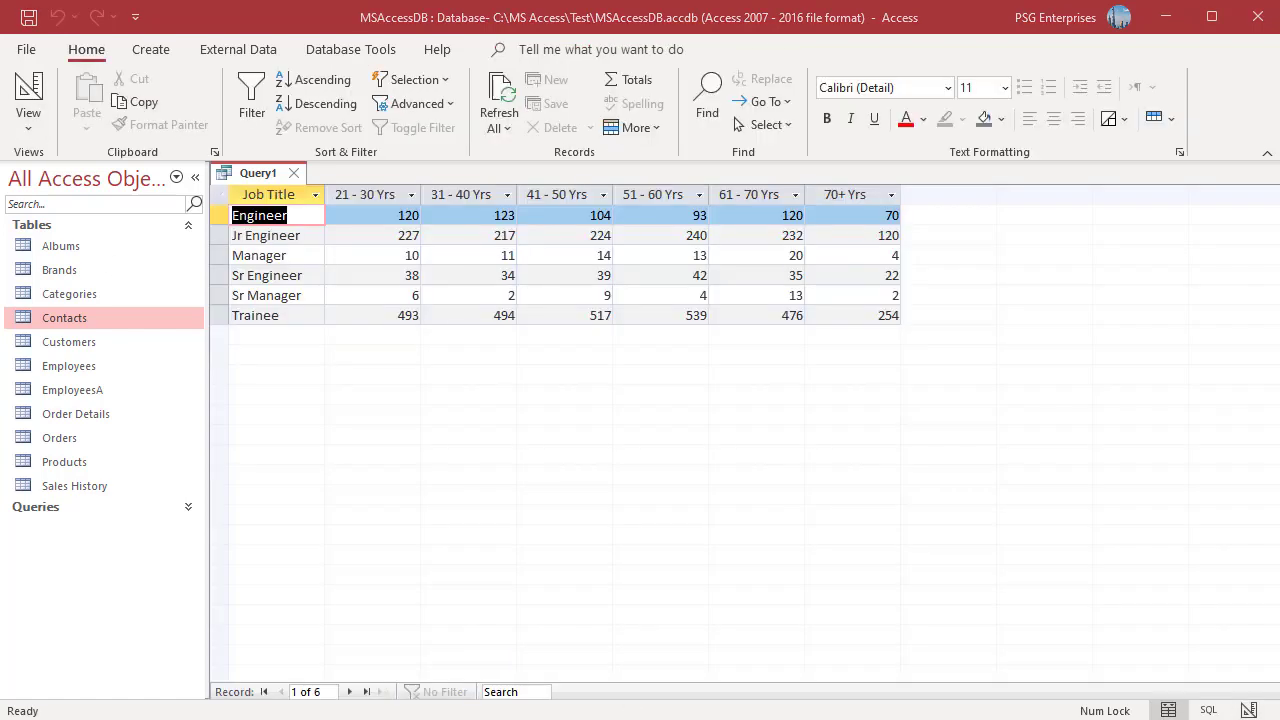
Step: Back in the query design, make Job Title the Column Heading and Age Range the Row Heading, and rerun the query
key(F2)
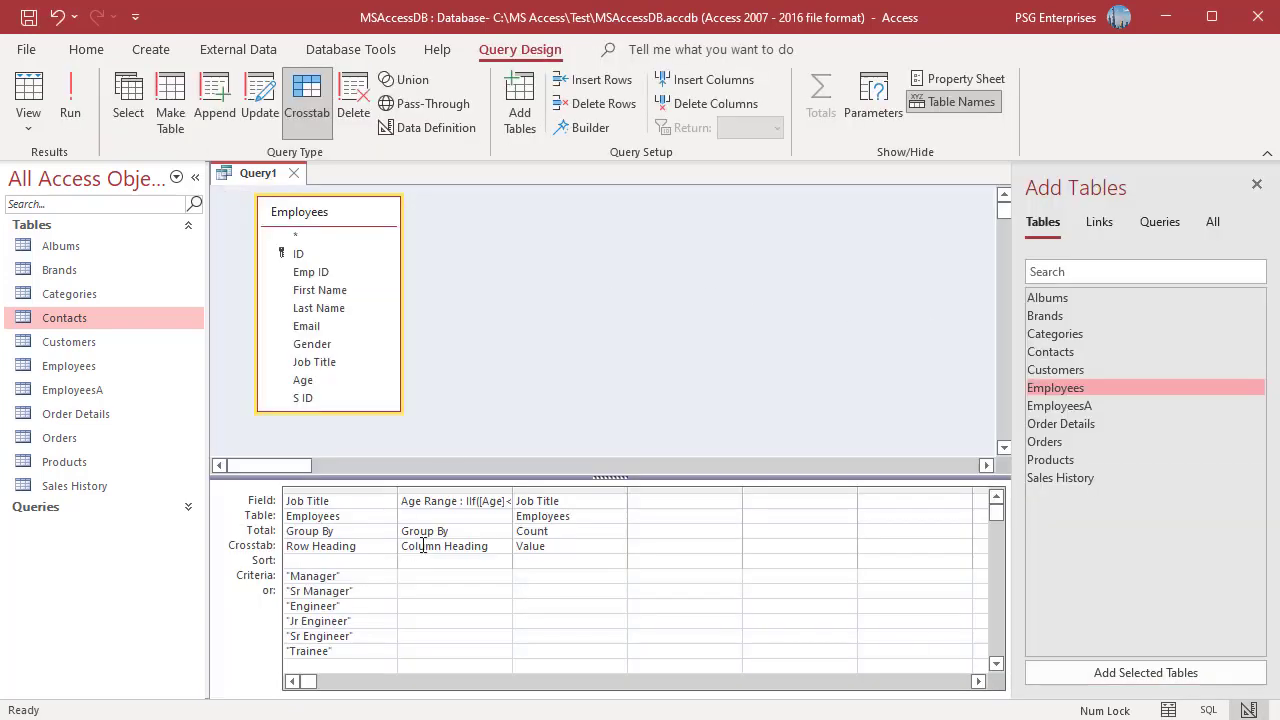
click(377, 553)
click(387, 548)
click(372, 577)
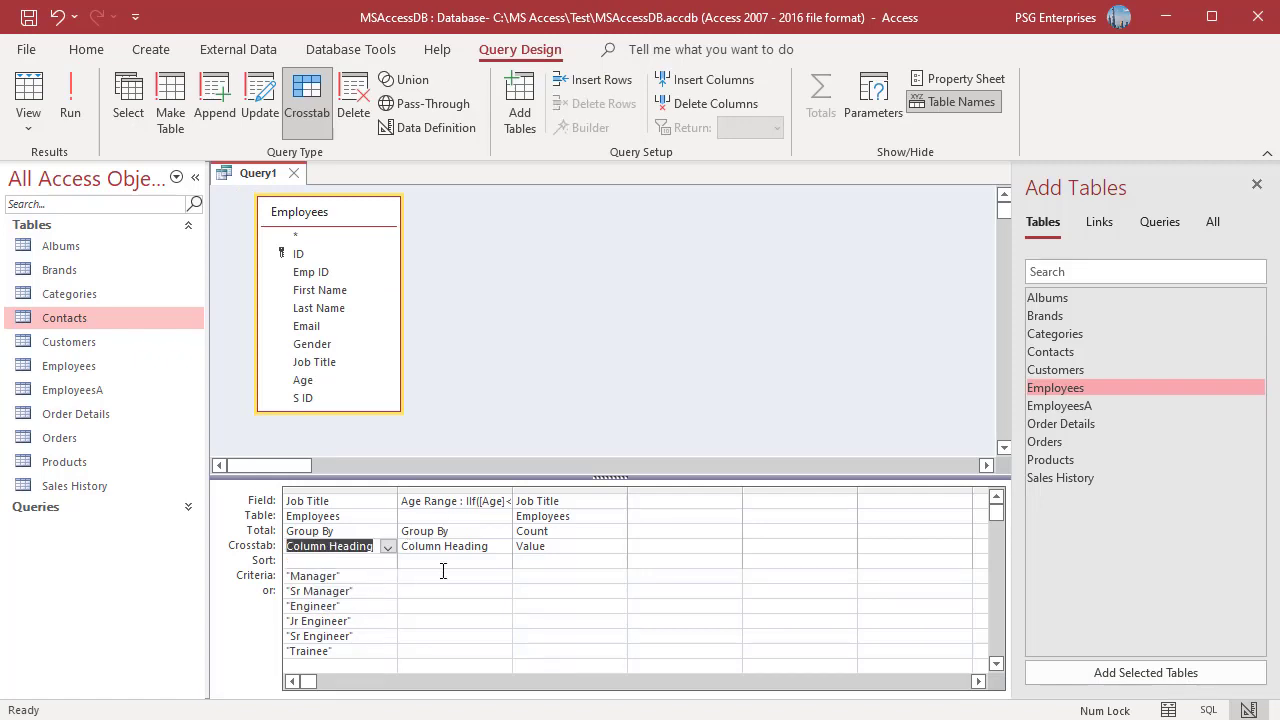
click(500, 546)
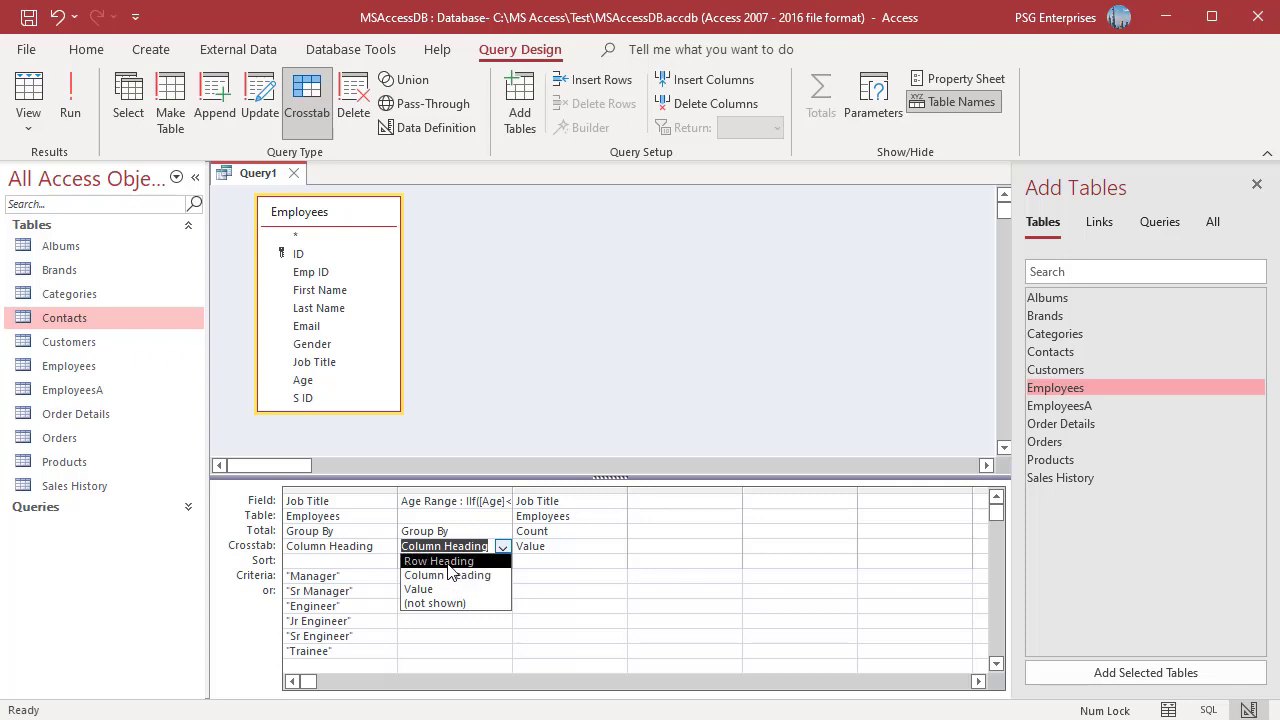
click(465, 562)
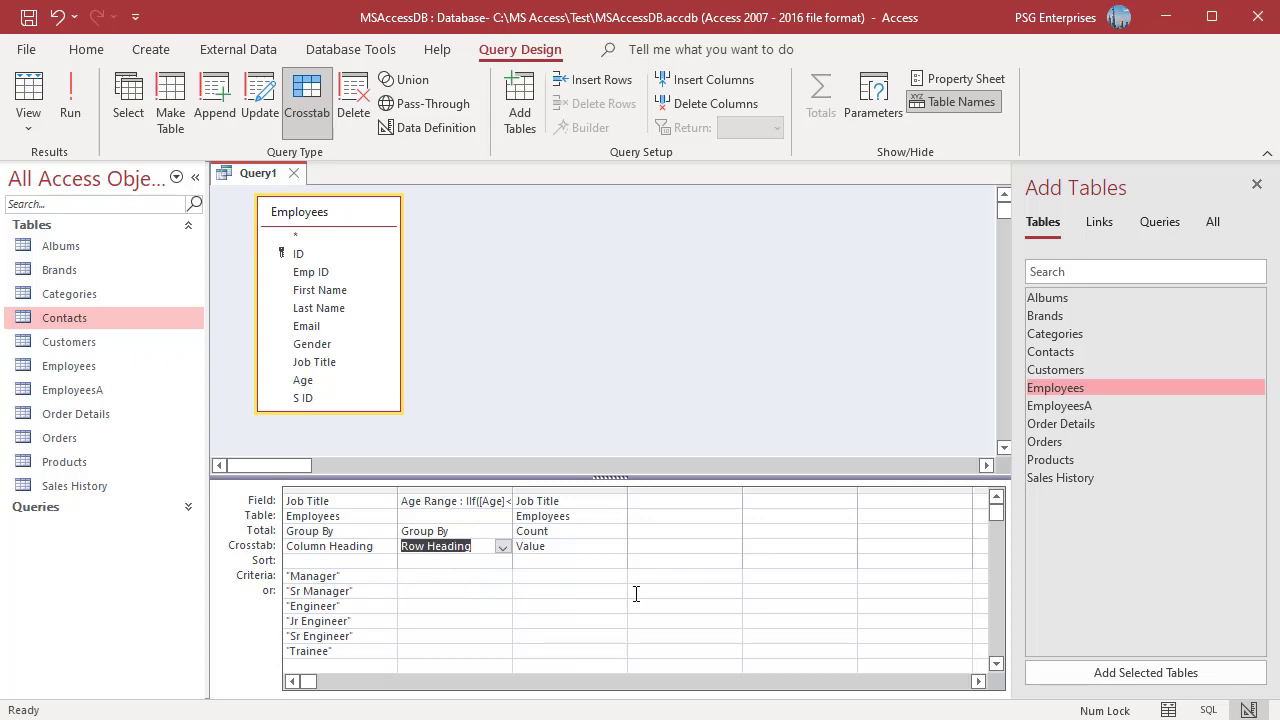
click(82, 120)
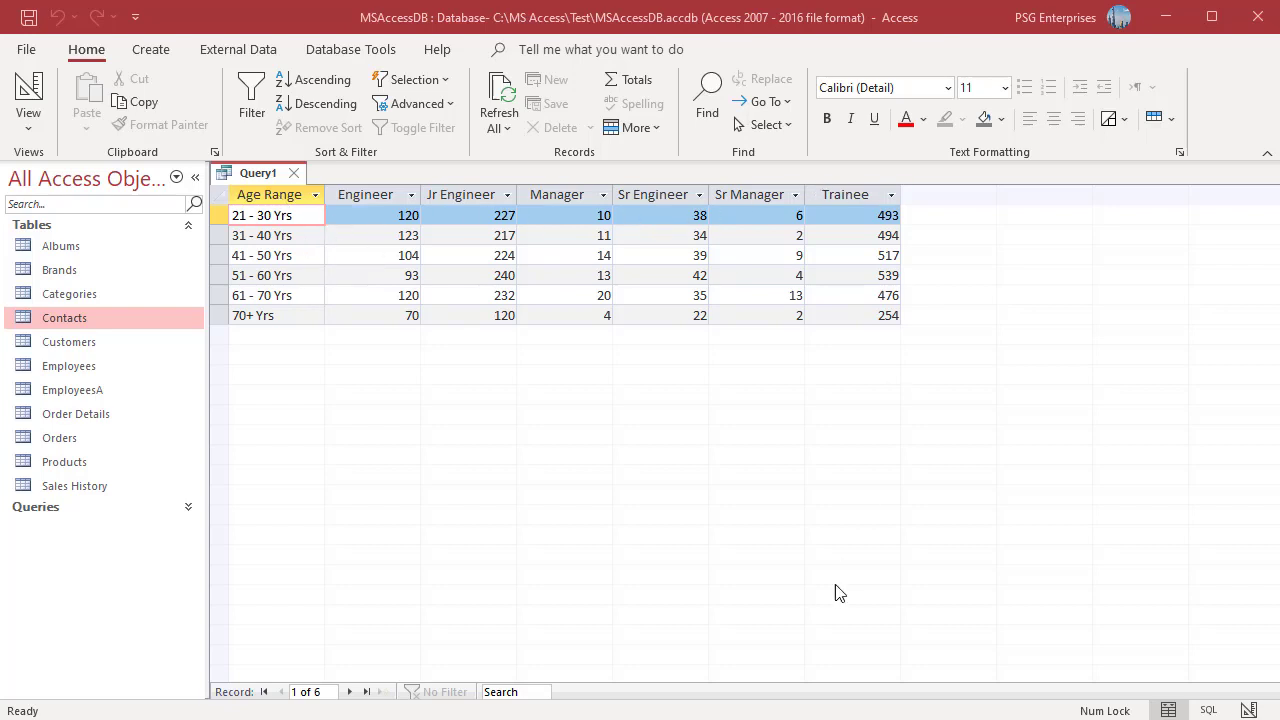
Step: Replace the Age Range expression with a Switch on [Age] returning ten-year bands from "0-20 Yrs" to "61-70 Yrs" plus "70+ Yrs", and run the query
click(1248, 710)
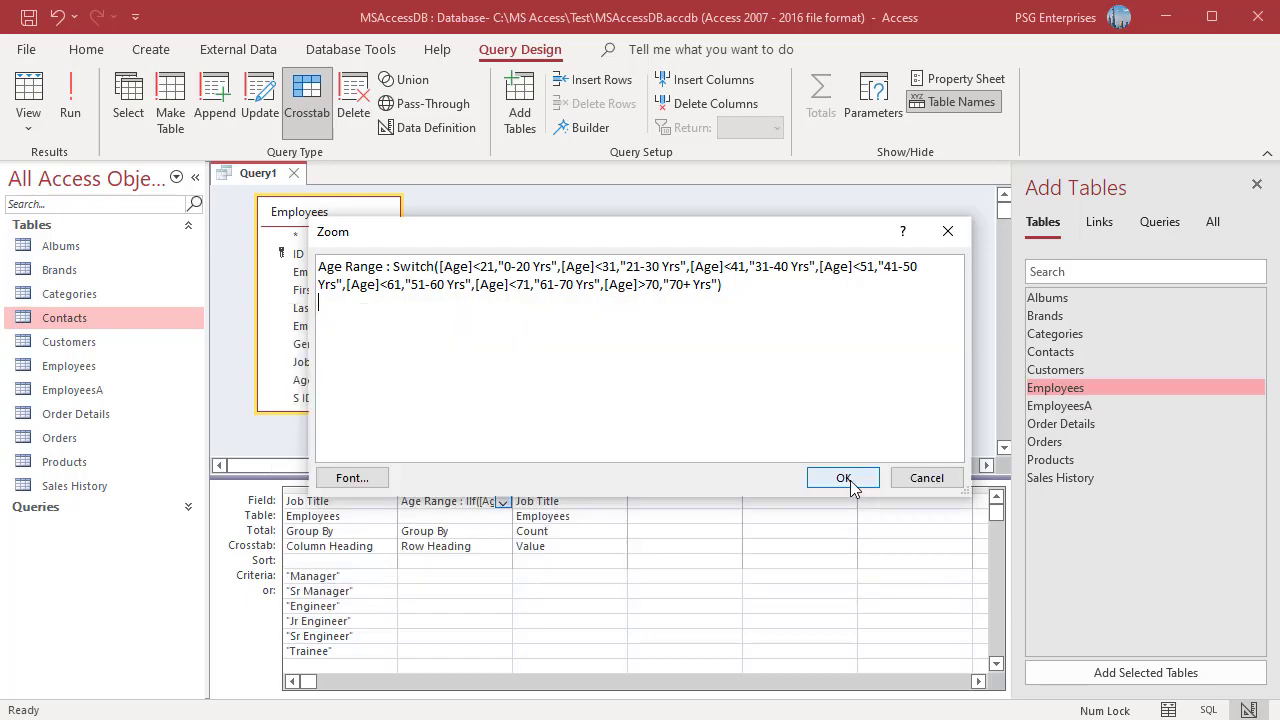
click(846, 479)
click(76, 88)
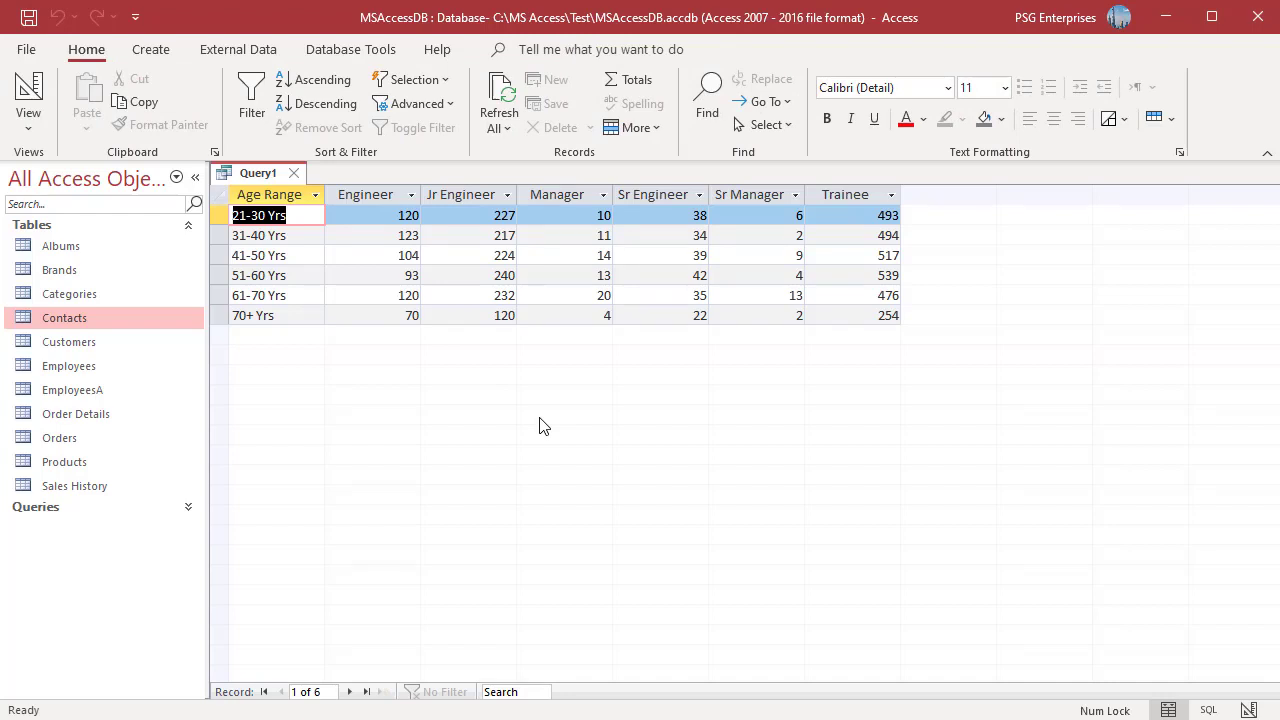
Step: Close the crosstab query without saving it
key(ctrl+w)
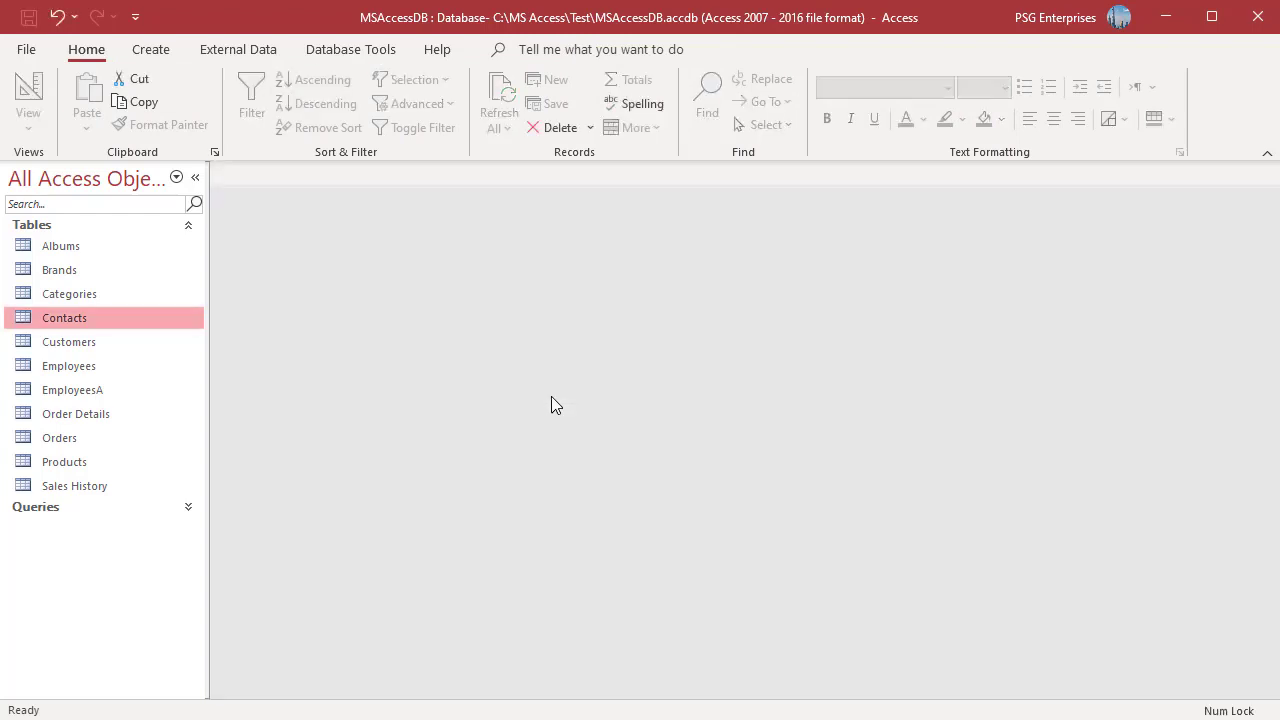